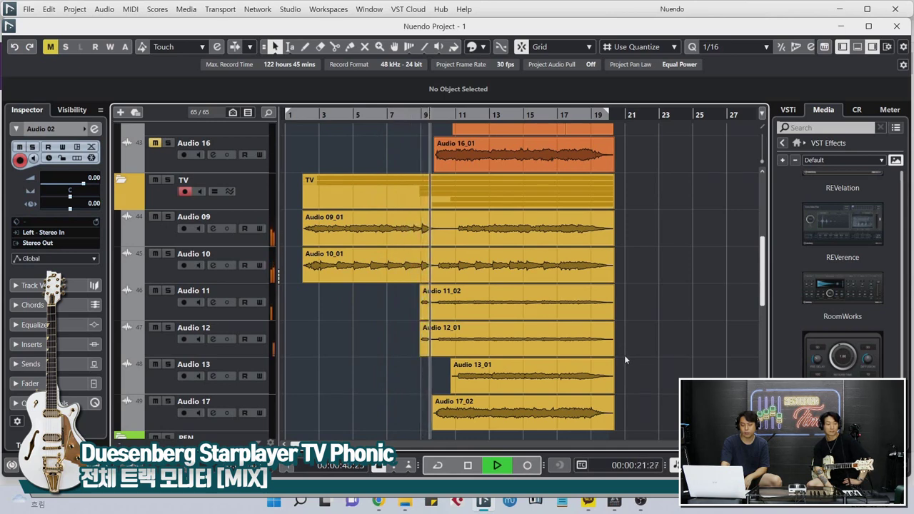
# Step: Review the TV folder's guitar tracks during playback, selecting Audio 12 and Audio 11 and looking over the neighbouring folders
pyautogui.click(153, 349)
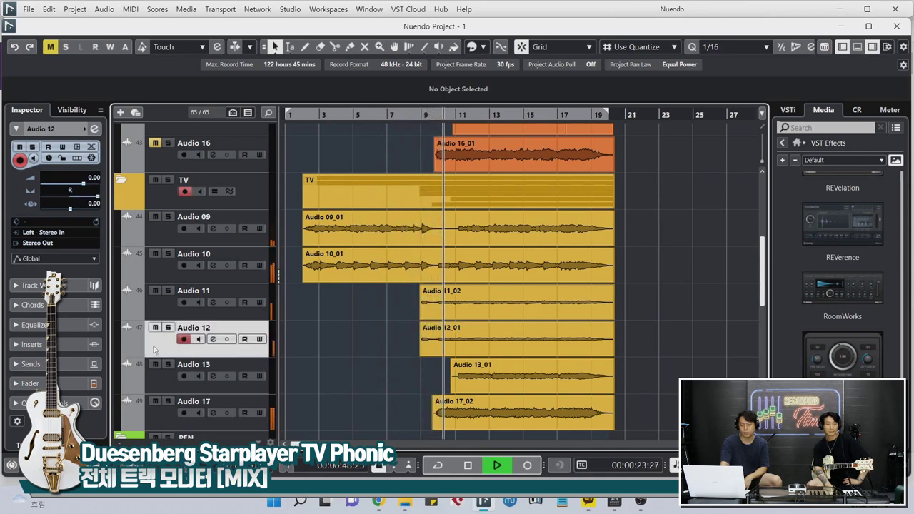
pyautogui.click(157, 305)
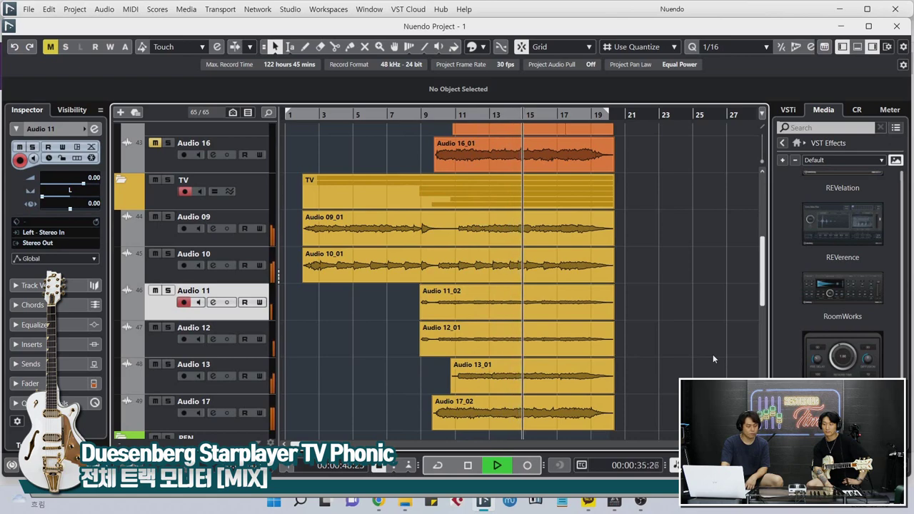
pyautogui.scroll(-2, 712, 354)
pyautogui.scroll(-2, 712, 354)
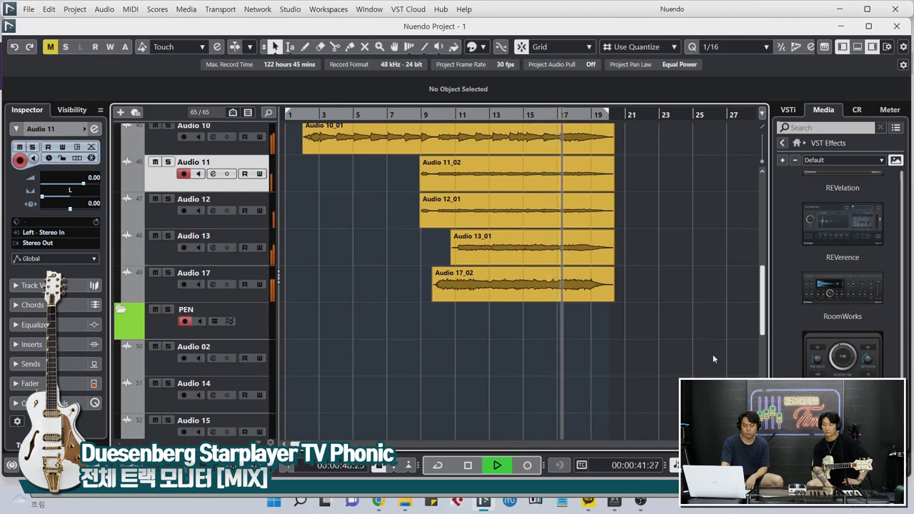
pyautogui.scroll(8, 712, 354)
pyautogui.scroll(6, 715, 347)
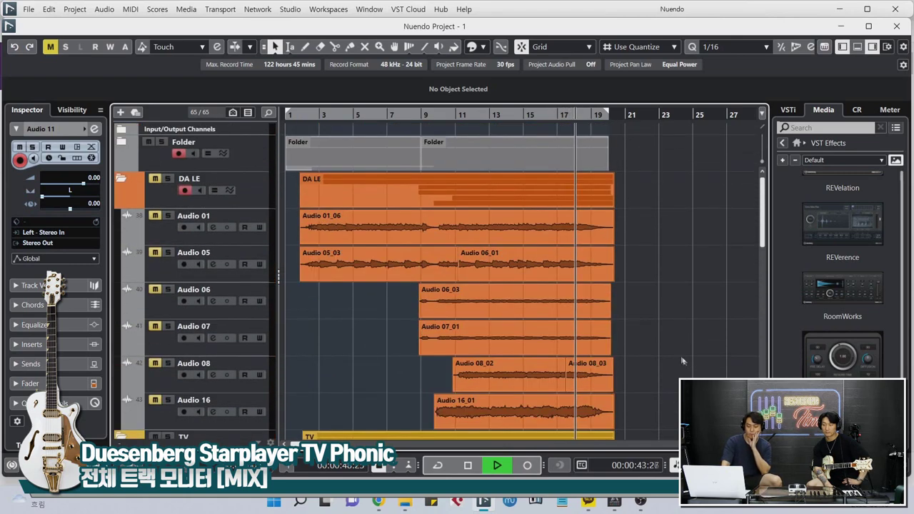
# Step: Record the crunch arpeggio guitar take on track Audio 02 from the project start to about bar 20
pyautogui.scroll(-12, 714, 268)
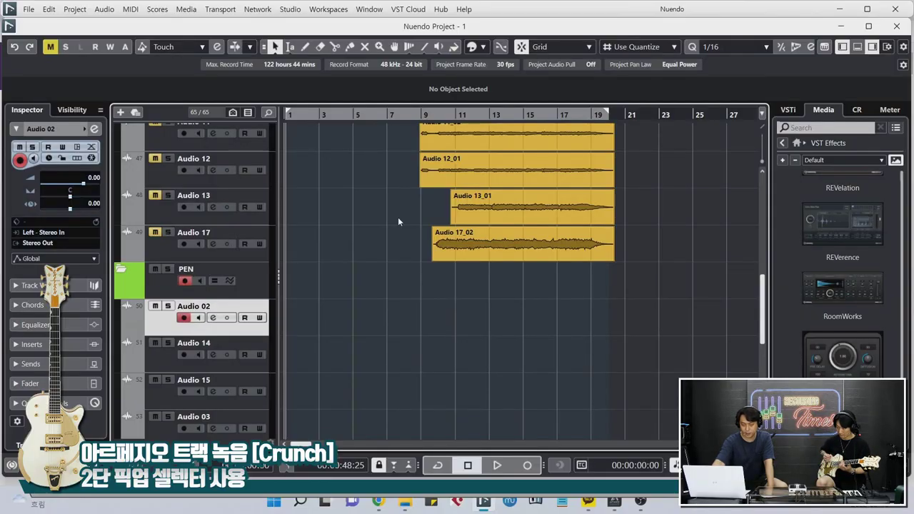
pyautogui.press('KP_Multiply')
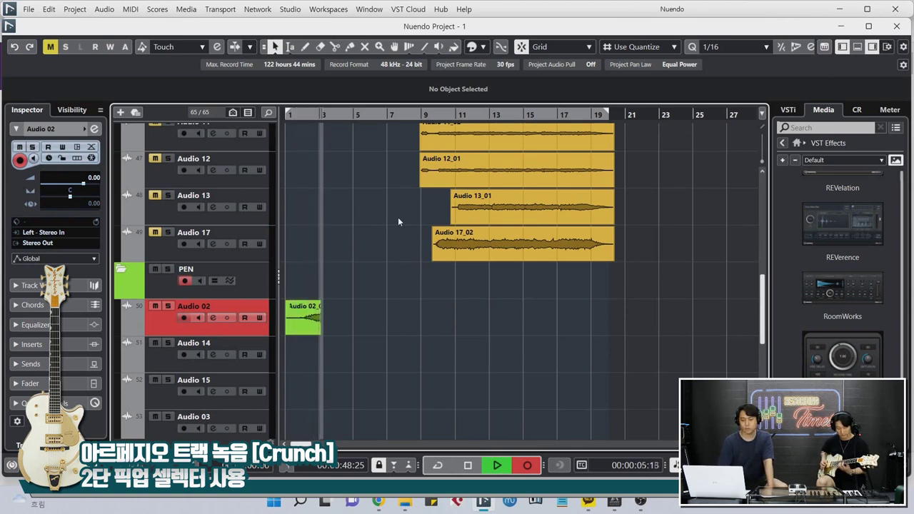
pyautogui.scroll(5, 419, 289)
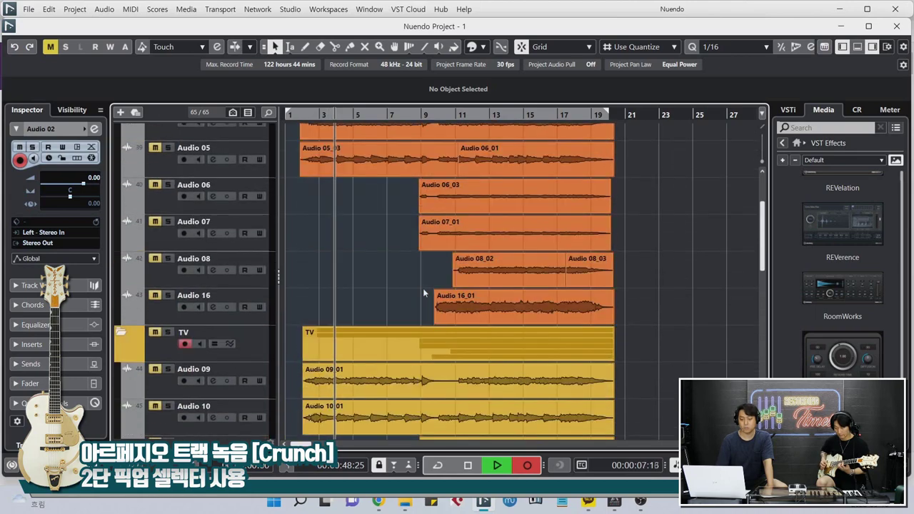
pyautogui.scroll(3, 423, 291)
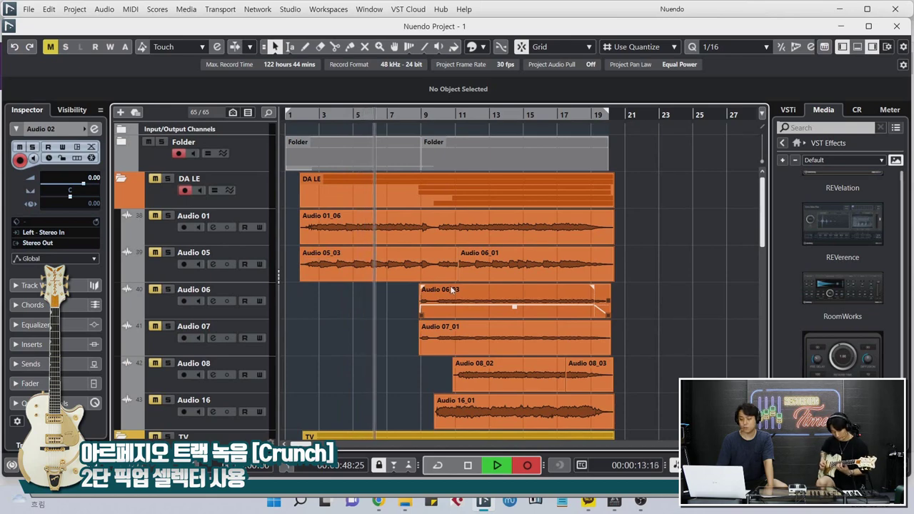
pyautogui.scroll(-6, 649, 308)
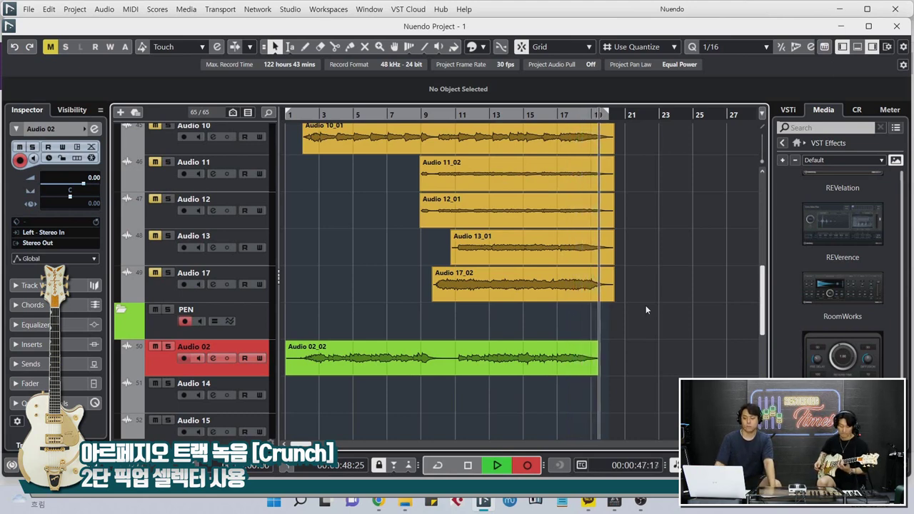
pyautogui.press('space')
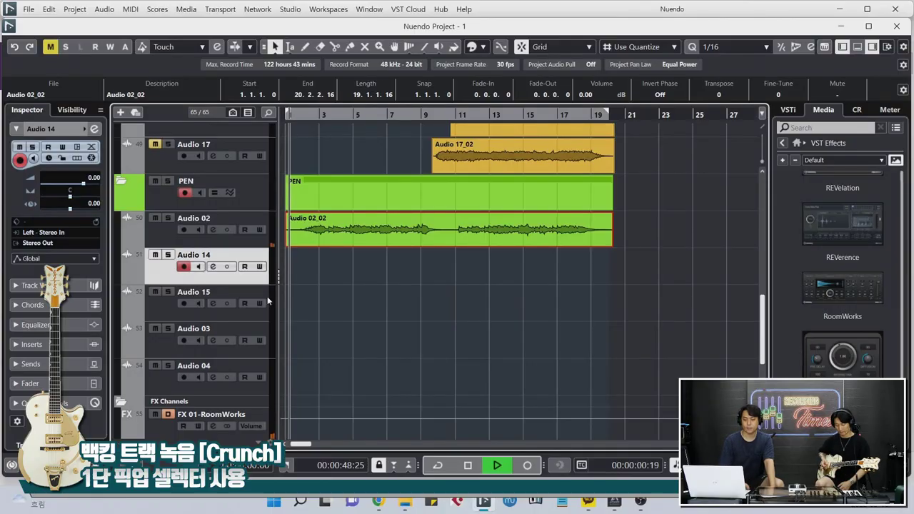
# Step: Start recording a crunch backing take on track Audio 14 and trim the start of clip Audio 02_02 to 1.6.2.0
pyautogui.press('KP_Multiply')
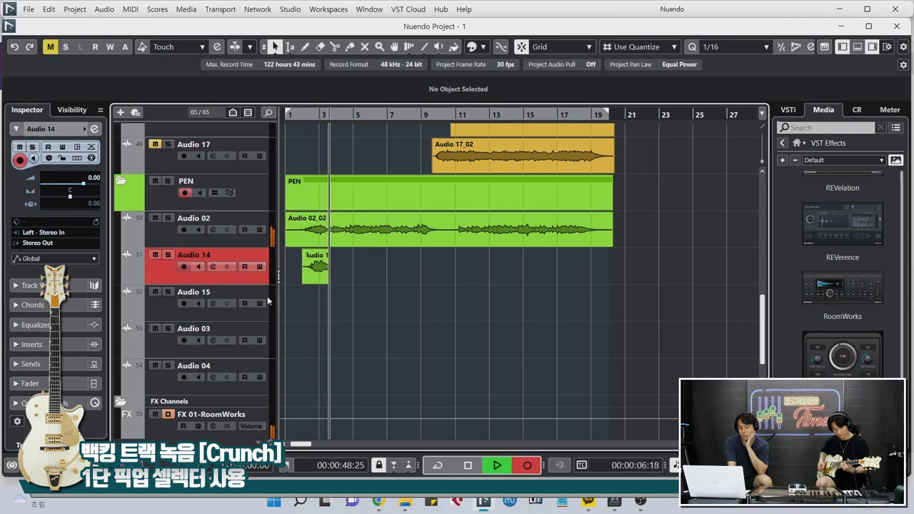
pyautogui.click(291, 242)
pyautogui.moveTo(290, 243); pyautogui.dragTo(301, 244)
pyautogui.click(539, 364)
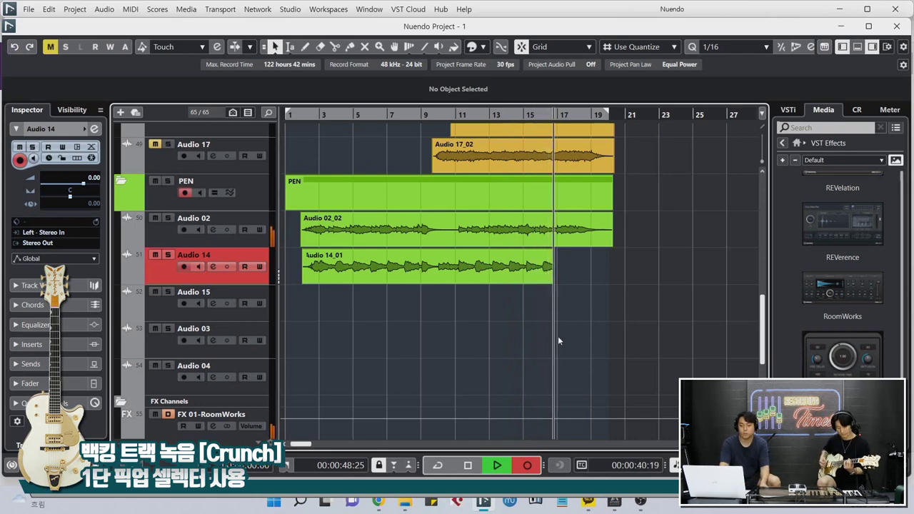
# Step: Continue the crunch backing take on Audio 14 until about bar 20 and stop recording
pyautogui.scroll(5, 560, 335)
pyautogui.scroll(-3, 442, 341)
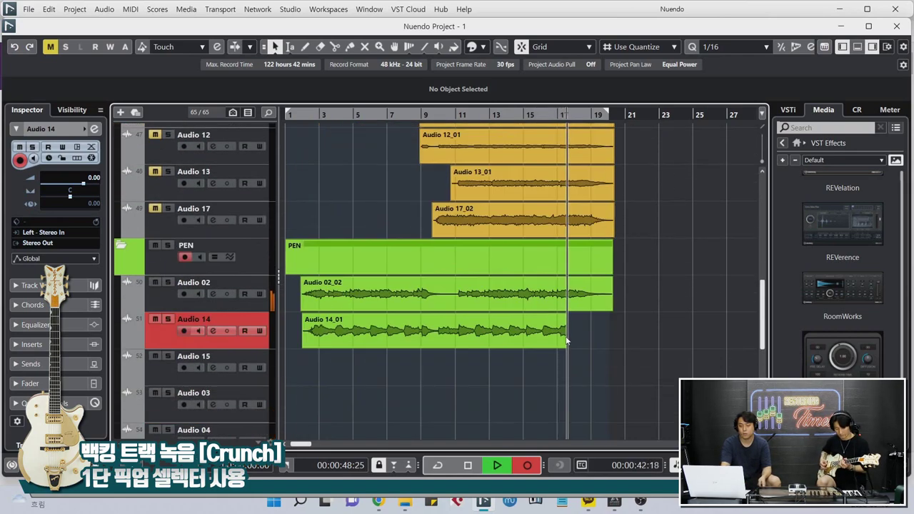
pyautogui.click(325, 292)
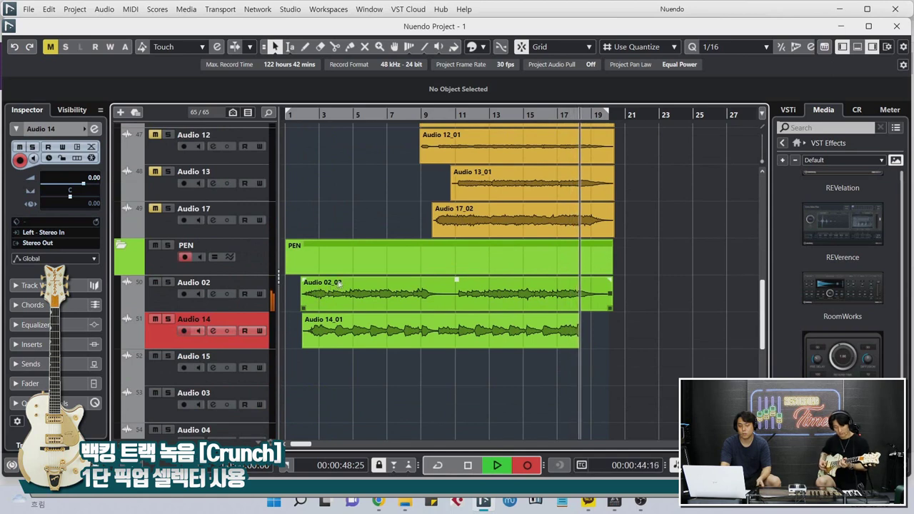
pyautogui.click(616, 345)
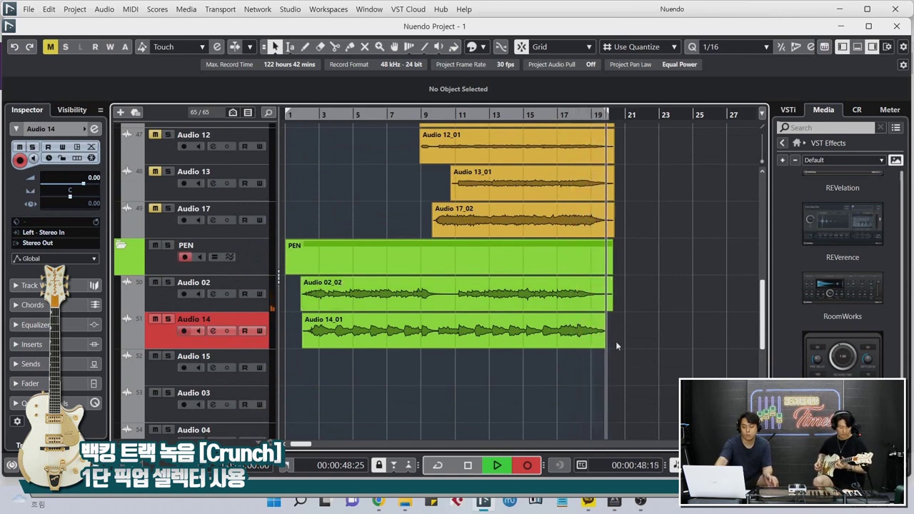
pyautogui.press('space')
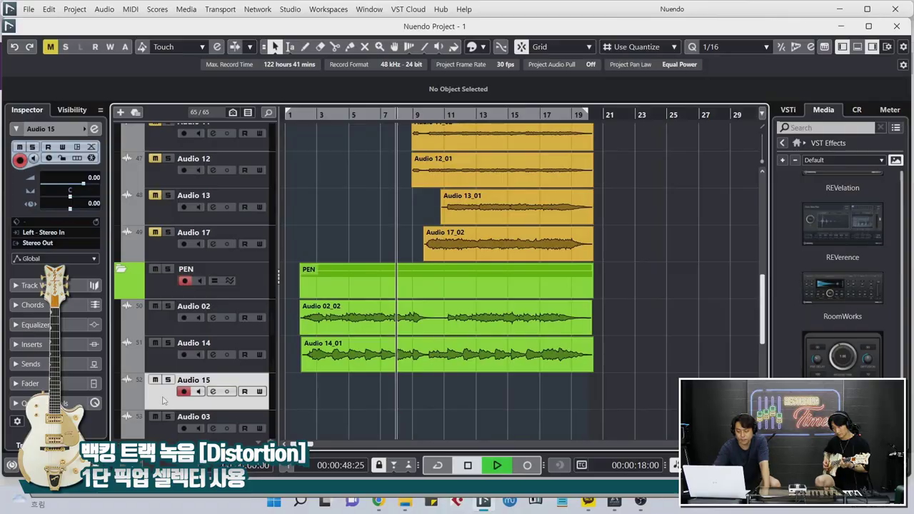
# Step: Start recording a distortion backing take on track Audio 15 around bar 8 and trim the end of clip Audio 14_01 to 20.2.2.0
pyautogui.press('KP_Multiply')
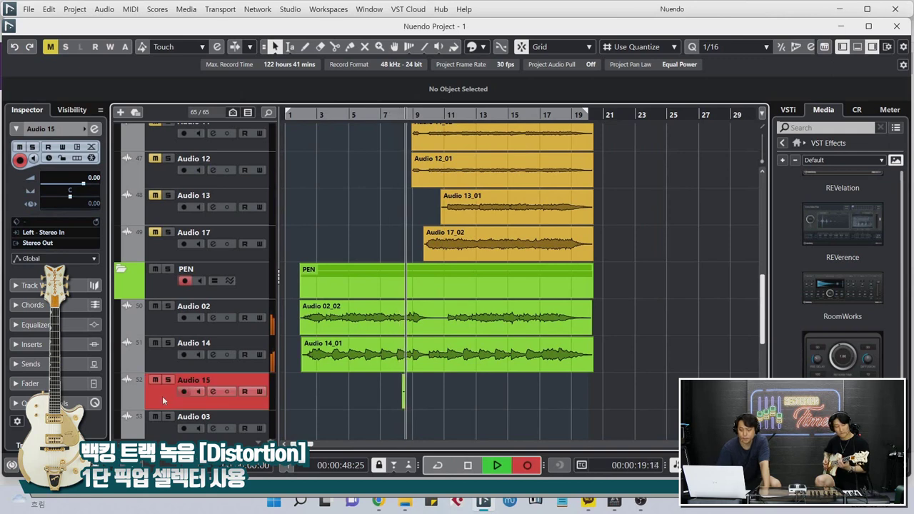
pyautogui.moveTo(592, 357); pyautogui.dragTo(592, 343)
pyautogui.click(590, 331)
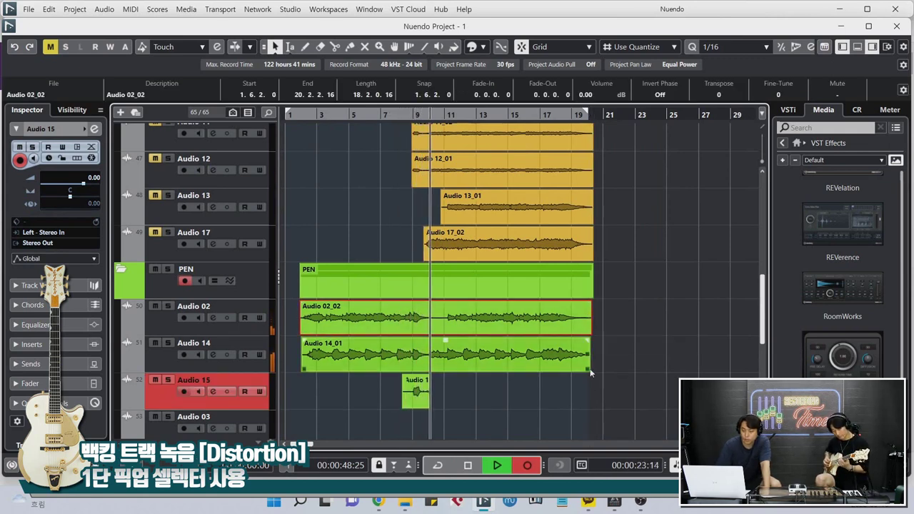
# Step: Give clips Audio 02_02 and Audio 14_01 a 1.0.1.2 fade-out and a 0.1.0.29 fade-in, trimming Audio 02_02's start to 2.1.1.0
pyautogui.keyDown('shift'); pyautogui.click(584, 353); pyautogui.keyUp('shift')
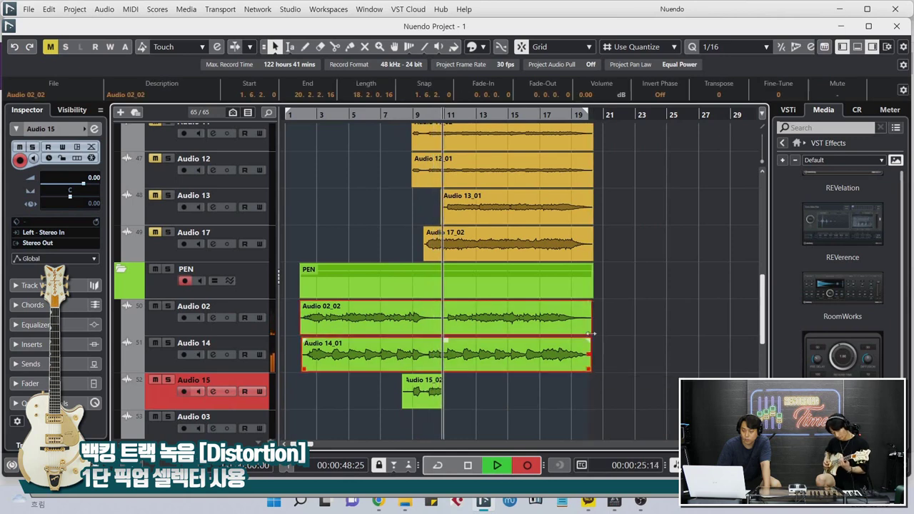
pyautogui.moveTo(587, 303); pyautogui.dragTo(573, 303)
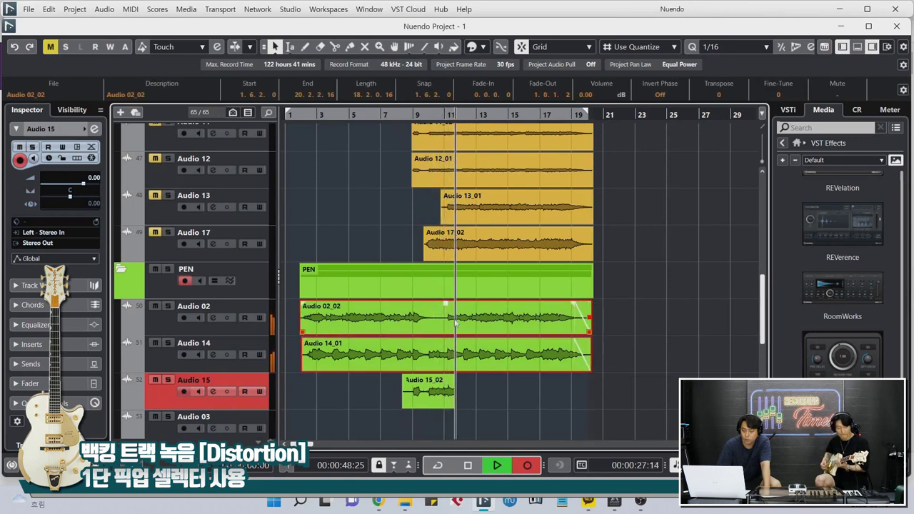
pyautogui.moveTo(294, 321); pyautogui.dragTo(307, 342)
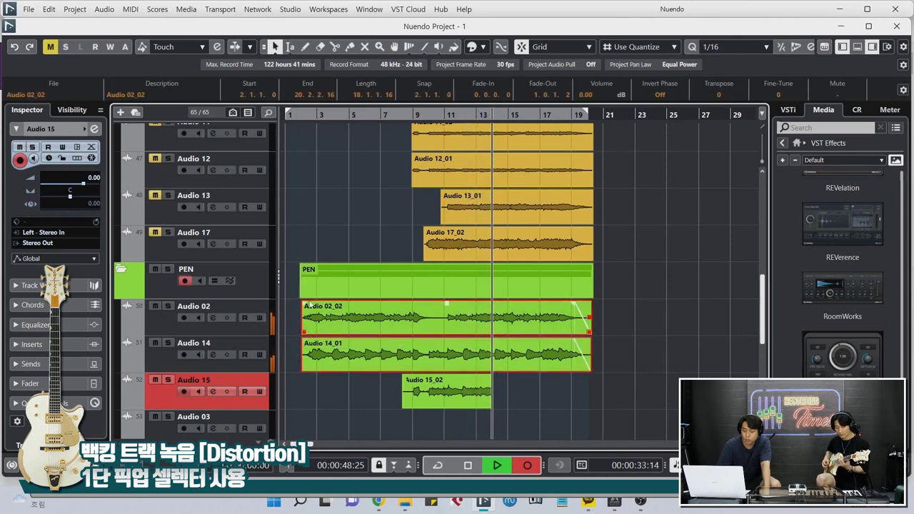
pyautogui.moveTo(303, 304); pyautogui.dragTo(309, 304)
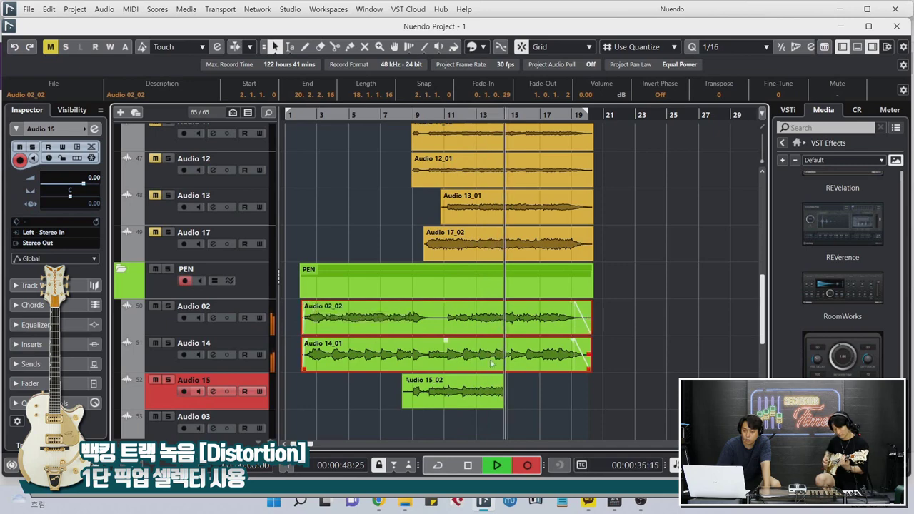
# Step: Lower the volume of clip Audio 14_01 alone to -3.00 dB
pyautogui.keyDown('ctrl'); pyautogui.click(450, 306); pyautogui.keyUp('ctrl')
pyautogui.scroll(-2, 592, 101)
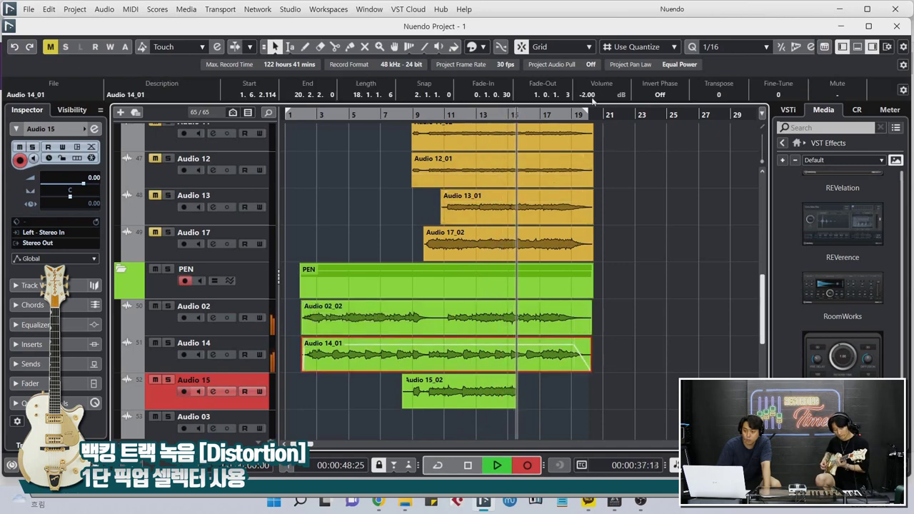
pyautogui.press('Up')
pyautogui.press('Up')
pyautogui.press('Up')
pyautogui.press('Up')
pyautogui.press('Up')
pyautogui.press('Up')
pyautogui.press('Up')
pyautogui.press('Down')
pyautogui.press('Down')
pyautogui.press('Down')
pyautogui.press('Down')
pyautogui.press('Down')
pyautogui.press('Down')
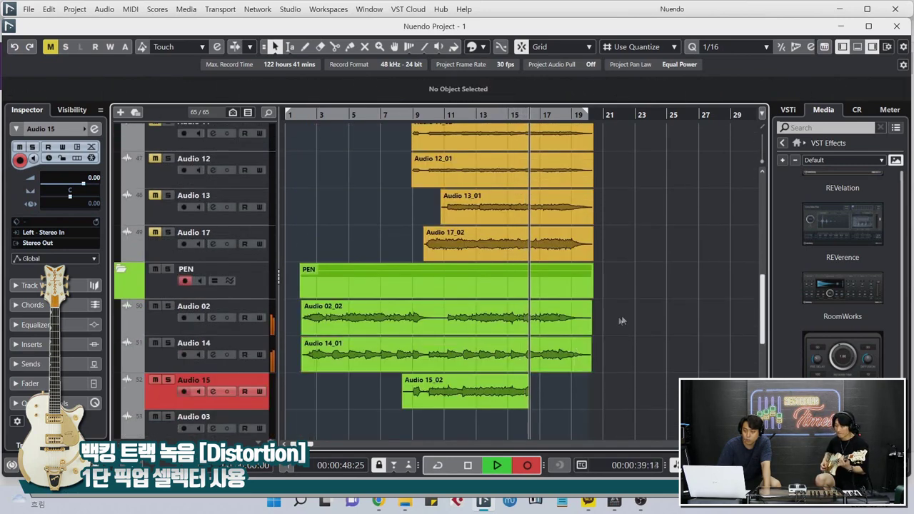
pyautogui.press('Down')
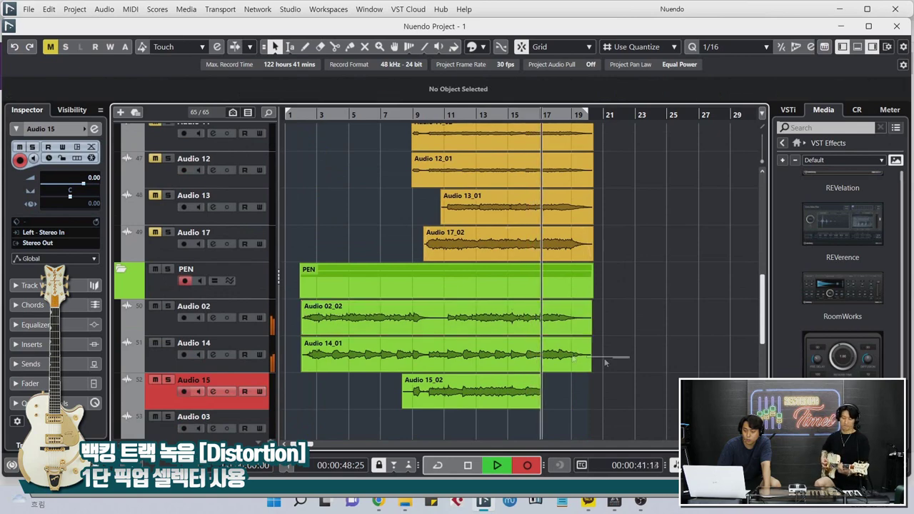
# Step: Let the distortion take on Audio 15 run past bar 20 and stop recording
pyautogui.scroll(-1, 601, 95)
pyautogui.scroll(5, 629, 293)
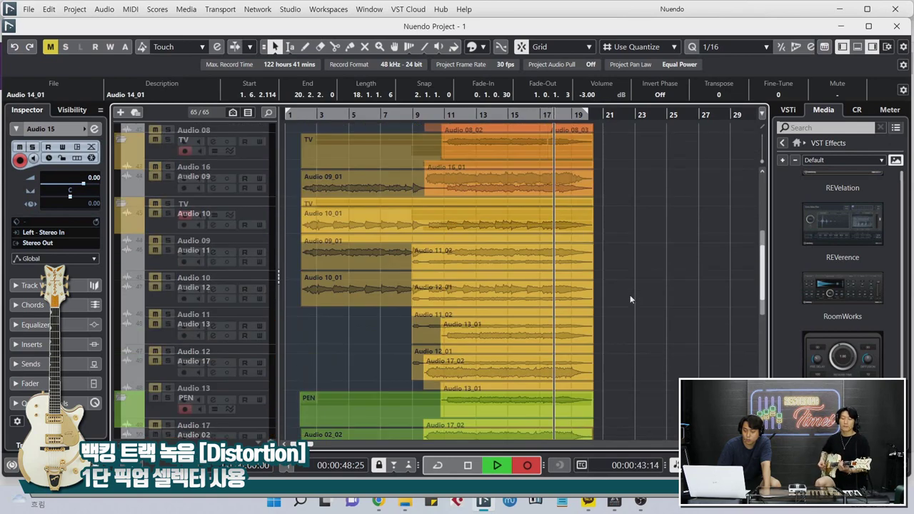
pyautogui.scroll(-6, 629, 292)
pyautogui.scroll(4, 629, 293)
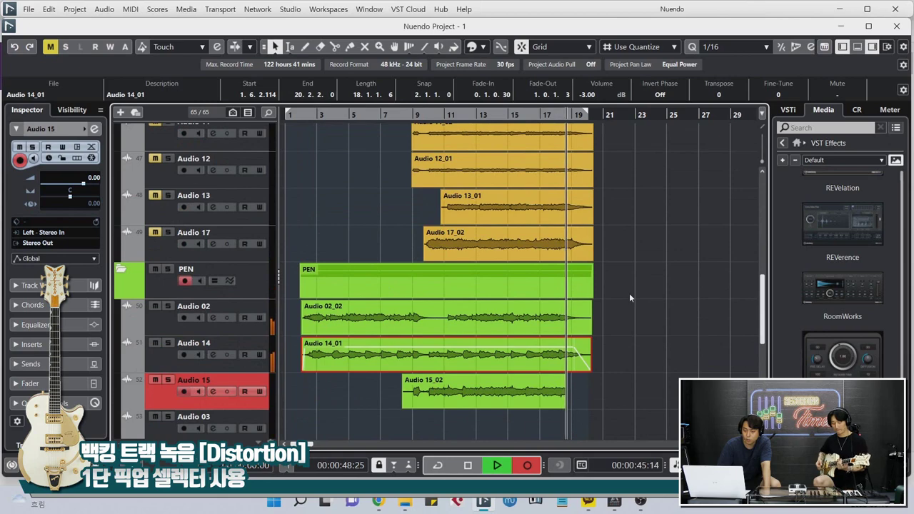
pyautogui.scroll(-5, 629, 293)
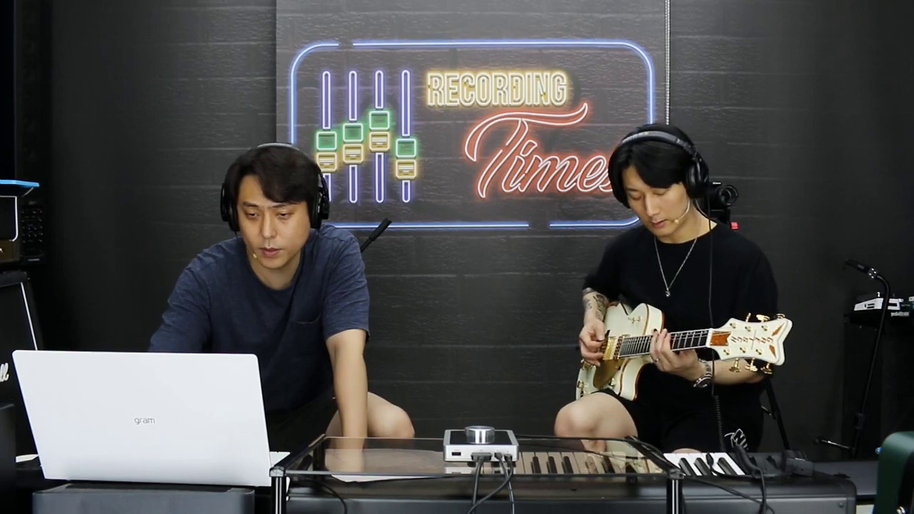
pyautogui.press('space')
# Step: Record a second distortion backing take on track Audio 03 from about bar 8 to bar 20
pyautogui.press('Down')
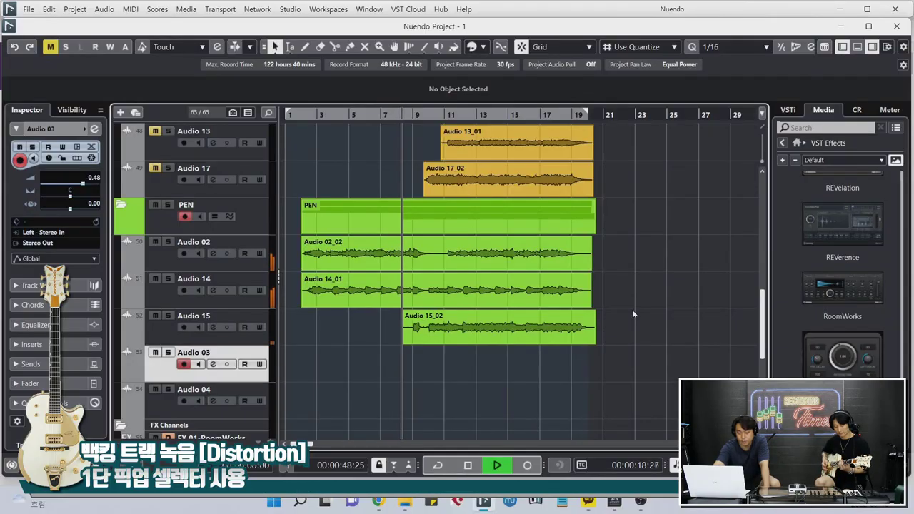
pyautogui.press('KP_Multiply')
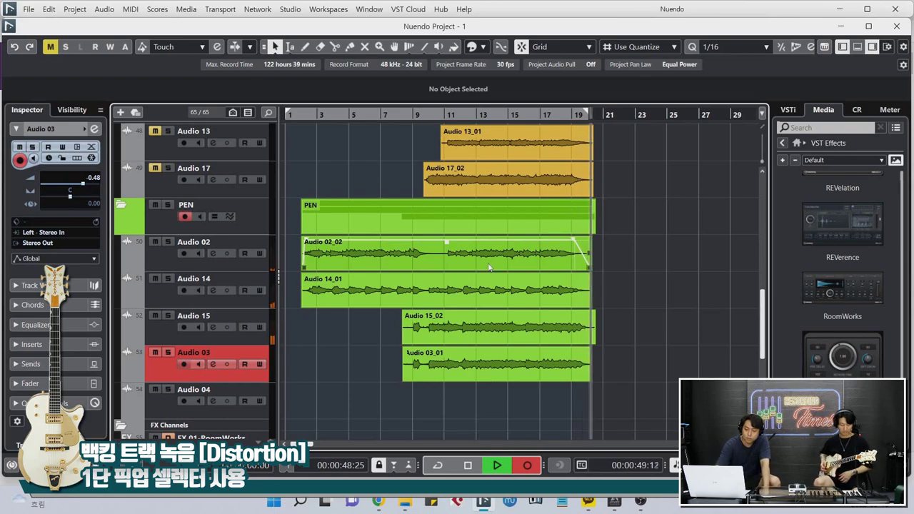
pyautogui.press('space')
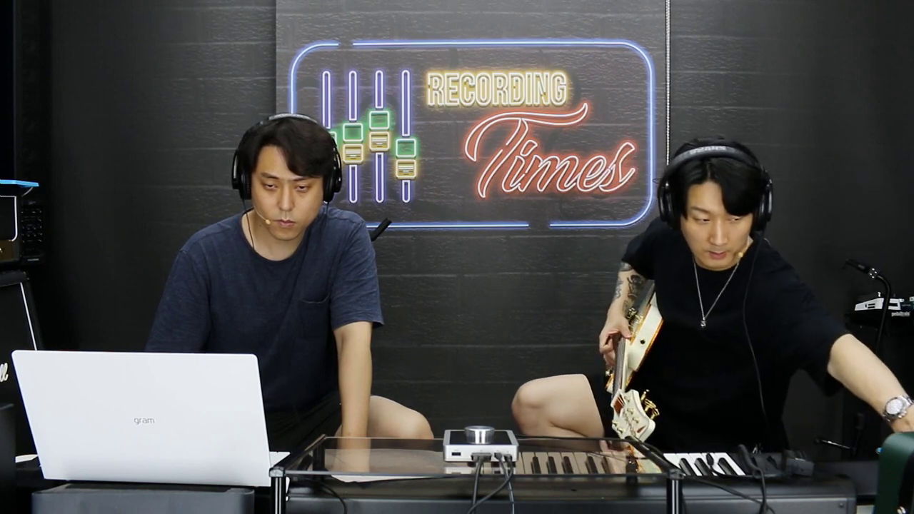
# Step: Start recording an octave backing take on track Audio 04 and trim the ends of clips Audio 15_02 and Audio 03_01 to 20.2.2.0
pyautogui.click(164, 340)
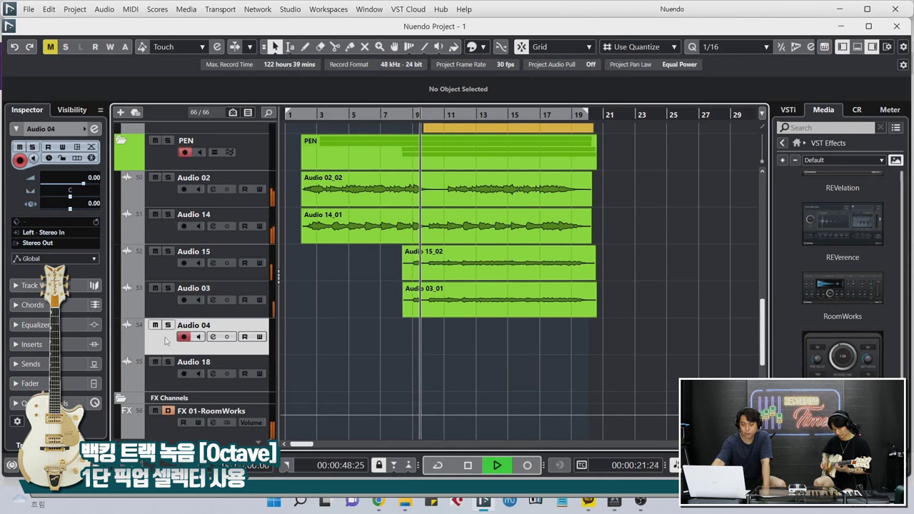
pyautogui.press('KP_Multiply')
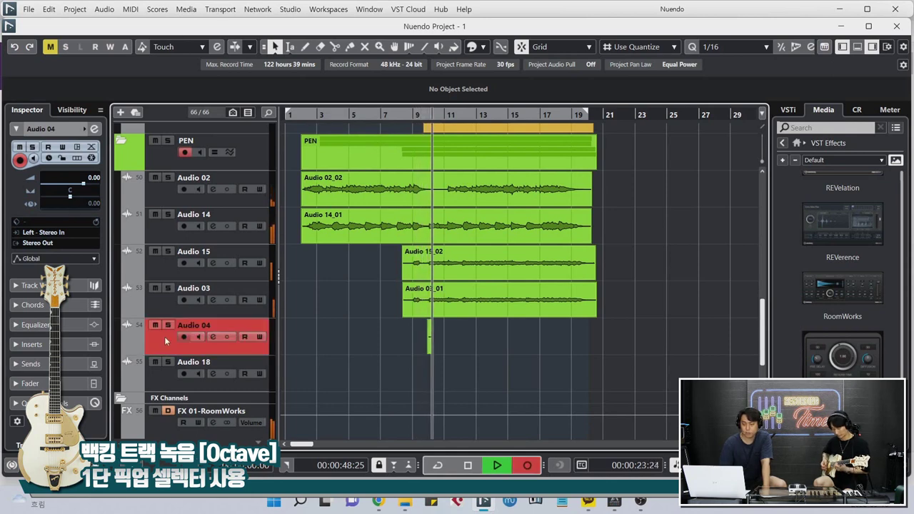
pyautogui.moveTo(591, 278); pyautogui.dragTo(587, 278)
pyautogui.moveTo(594, 315); pyautogui.dragTo(591, 315)
# Step: Add a 0.2.1.101 fade-out to both distortion clips, Audio 15_02 and Audio 03_01
pyautogui.click(606, 266)
pyautogui.click(578, 291)
pyautogui.keyDown('shift'); pyautogui.click(590, 251); pyautogui.keyUp('shift')
pyautogui.moveTo(591, 249); pyautogui.dragTo(584, 251)
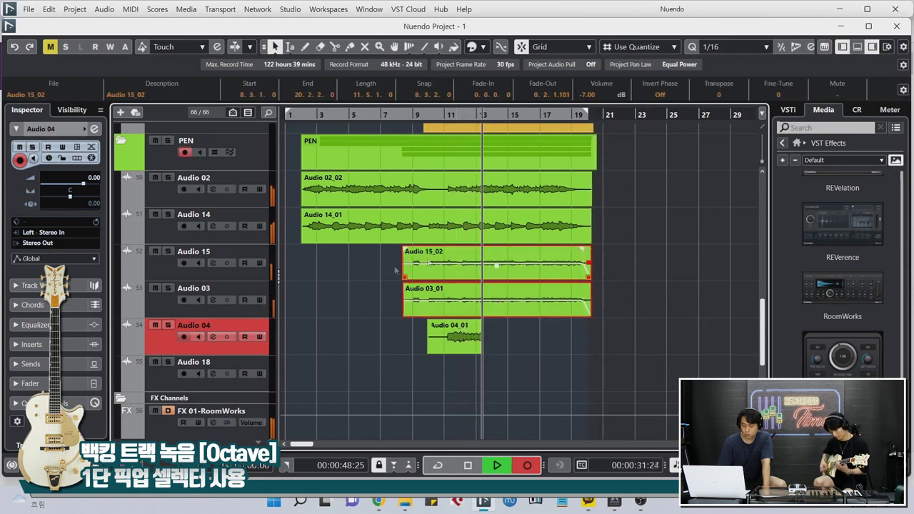
# Step: Trim the start of clip Audio 15_02 to 8.5.2.0
pyautogui.click(359, 275)
pyautogui.moveTo(404, 278); pyautogui.dragTo(409, 278)
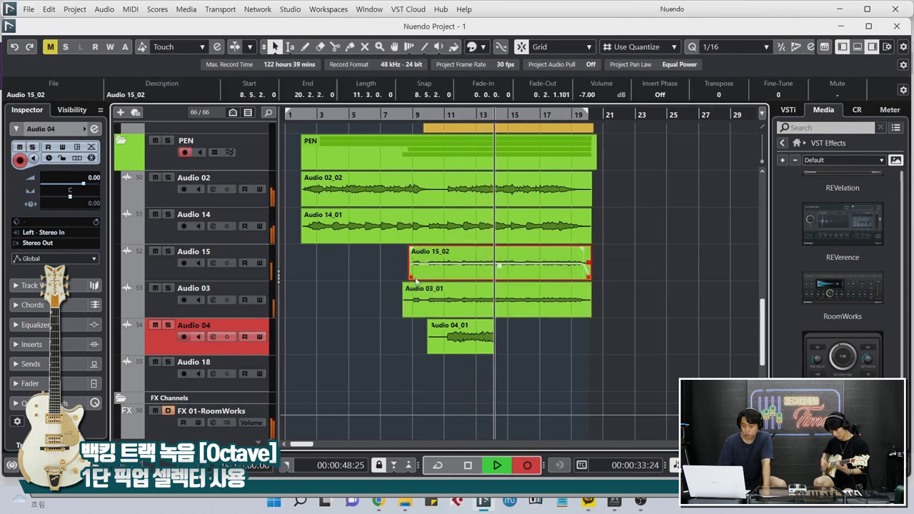
# Step: Trim the start of clip Audio 03_01 to 8.5.1.0 and add a short fade-in to both distortion clips
pyautogui.moveTo(407, 313); pyautogui.dragTo(411, 315)
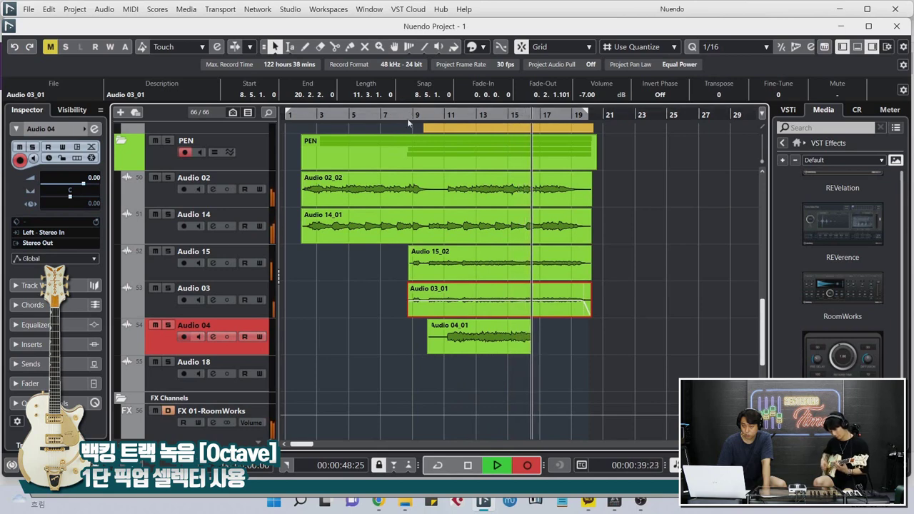
pyautogui.moveTo(408, 314); pyautogui.dragTo(408, 315)
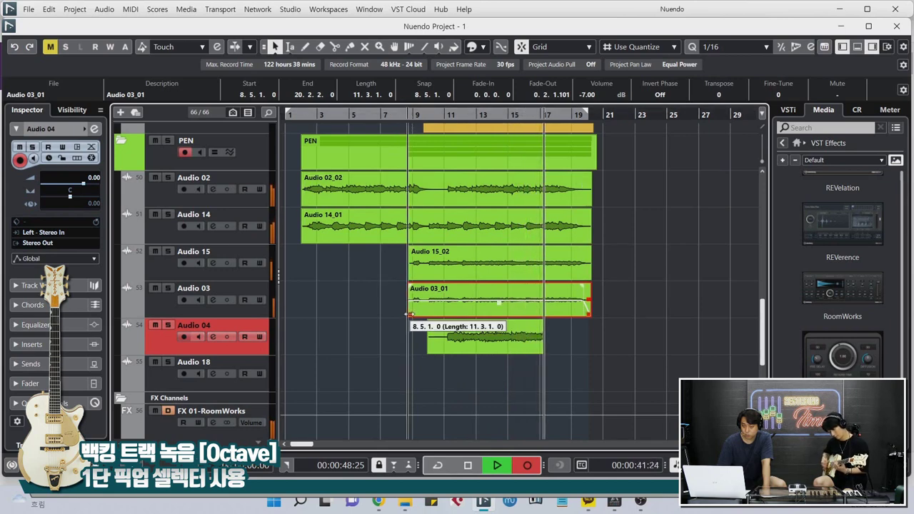
pyautogui.keyDown('shift'); pyautogui.click(410, 250); pyautogui.keyUp('shift')
pyautogui.moveTo(415, 248); pyautogui.dragTo(418, 251)
pyautogui.click(603, 331)
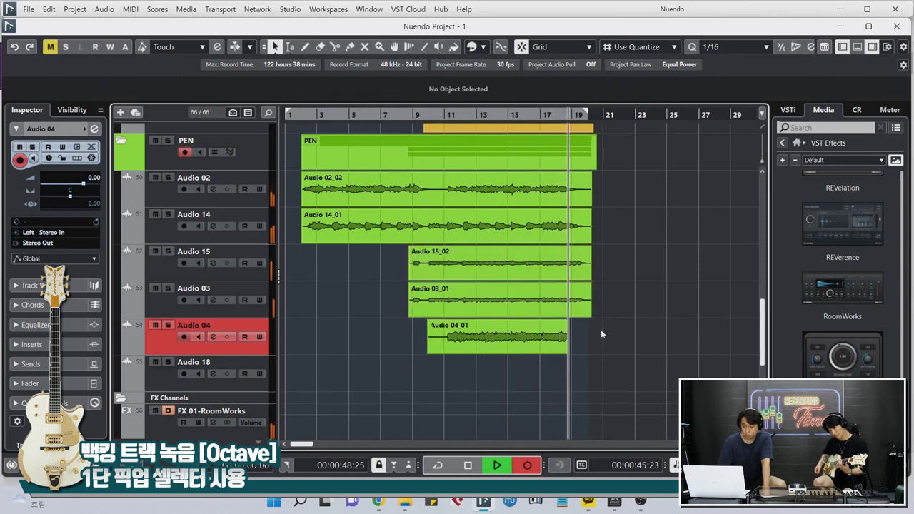
# Step: Start recording a guitar solo take on track Audio 18 from about bar 9
pyautogui.click(83, 198)
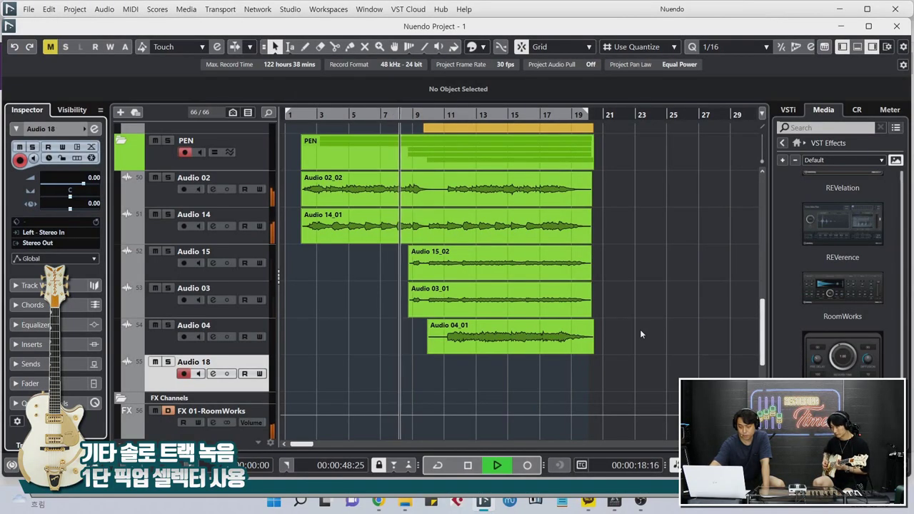
pyautogui.press('KP_Multiply')
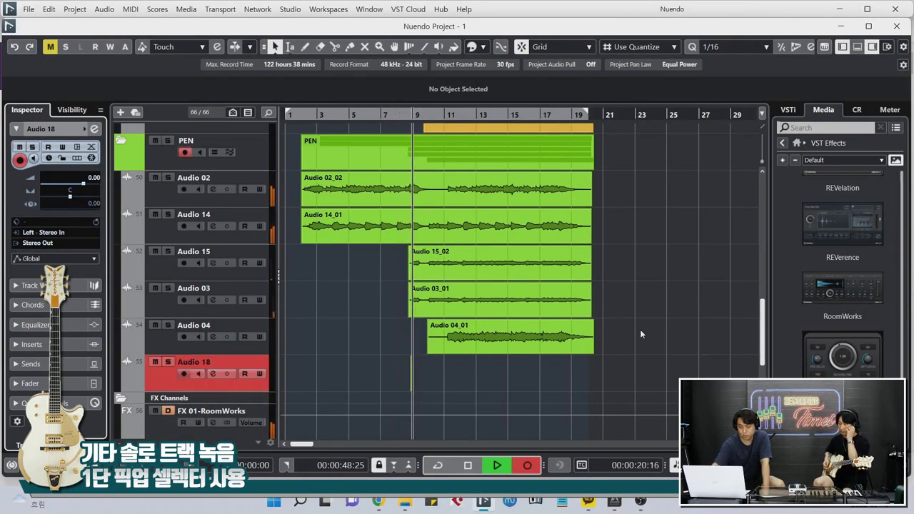
# Step: Trim clip Audio 04_01 to run from 10.5.2.0 to 20.2.2.0, with a 0.1.1.71 fade-in and a 0.2.0.59 fade-out
pyautogui.moveTo(594, 351); pyautogui.dragTo(581, 322)
pyautogui.moveTo(436, 350); pyautogui.dragTo(450, 323)
pyautogui.scroll(5, 657, 291)
pyautogui.scroll(-4, 659, 291)
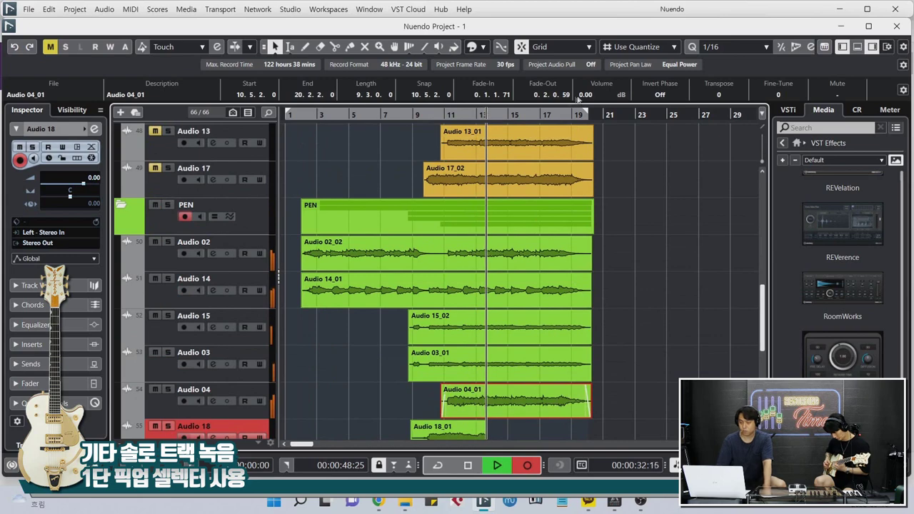
# Step: Set the volume of octave clip Audio 04_01 to -4.00 dB and clear the selection
pyautogui.scroll(2, 647, 242)
pyautogui.scroll(2, 649, 240)
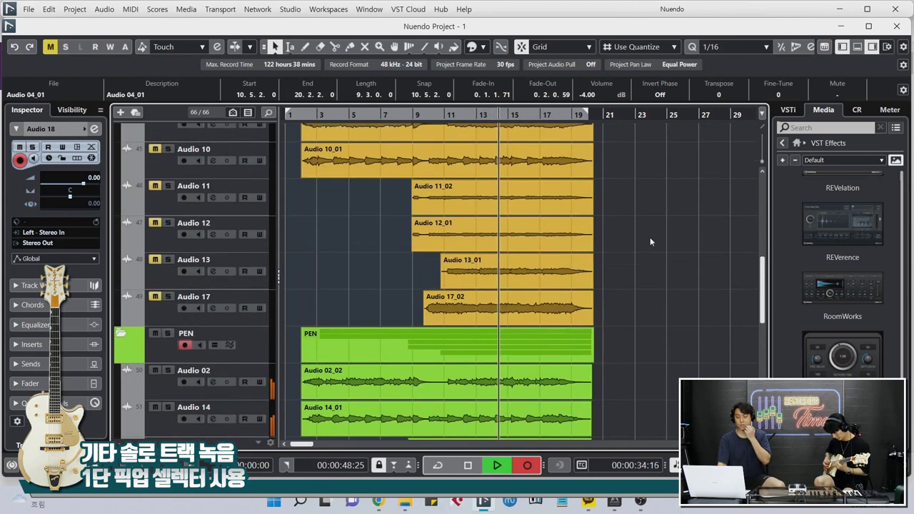
pyautogui.scroll(-4, 650, 237)
pyautogui.moveTo(634, 371); pyautogui.dragTo(556, 331)
pyautogui.scroll(-1, 596, 99)
pyautogui.click(639, 292)
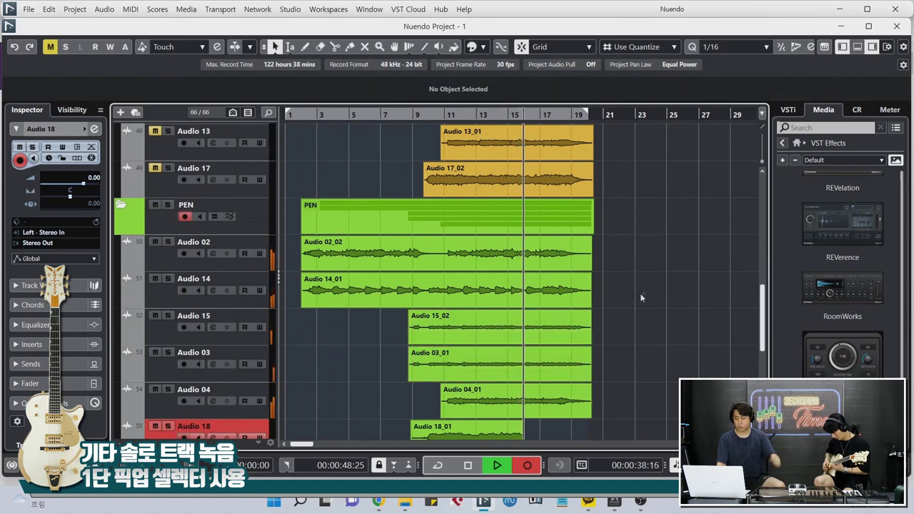
# Step: Compare the clips in the TV folder with the newly recorded clips in the PEN folder while the solo records
pyautogui.scroll(5, 642, 292)
pyautogui.scroll(-2, 646, 287)
pyautogui.scroll(-3, 646, 293)
pyautogui.scroll(5, 636, 300)
pyautogui.scroll(-6, 642, 293)
pyautogui.scroll(4, 643, 290)
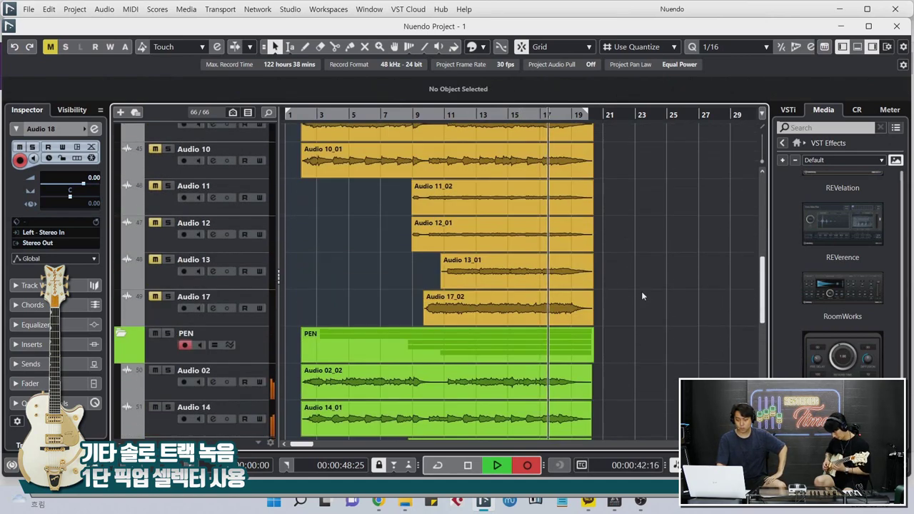
pyautogui.scroll(-6, 641, 292)
pyautogui.scroll(3, 640, 291)
pyautogui.scroll(6, 641, 291)
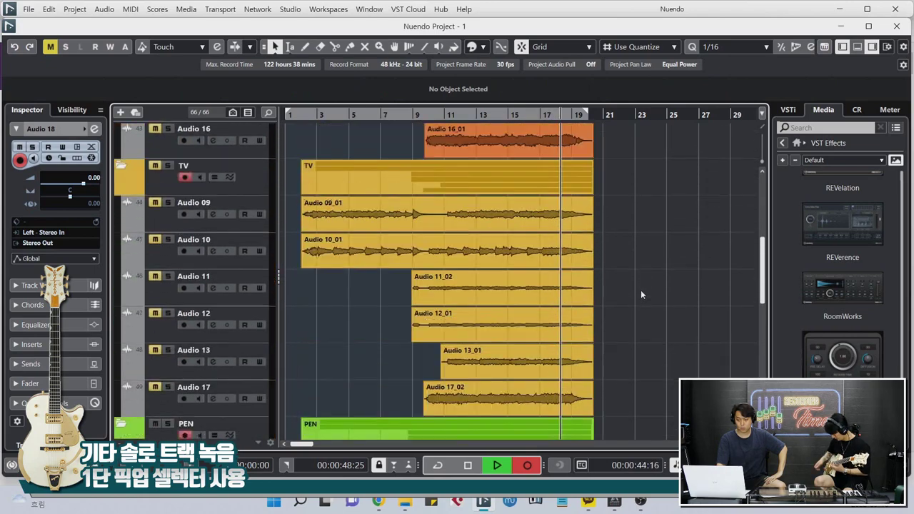
# Step: Set the volume of the TV folder's clip Audio 17_02 to 1.00 dB and clear the selection
pyautogui.scroll(-2, 640, 290)
pyautogui.scroll(-2, 620, 322)
pyautogui.click(548, 268)
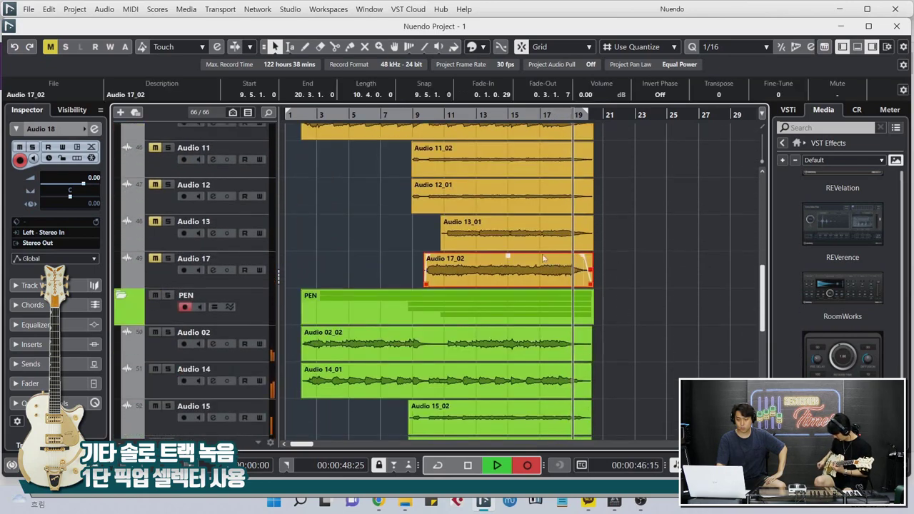
pyautogui.scroll(1, 590, 98)
pyautogui.scroll(-5, 651, 271)
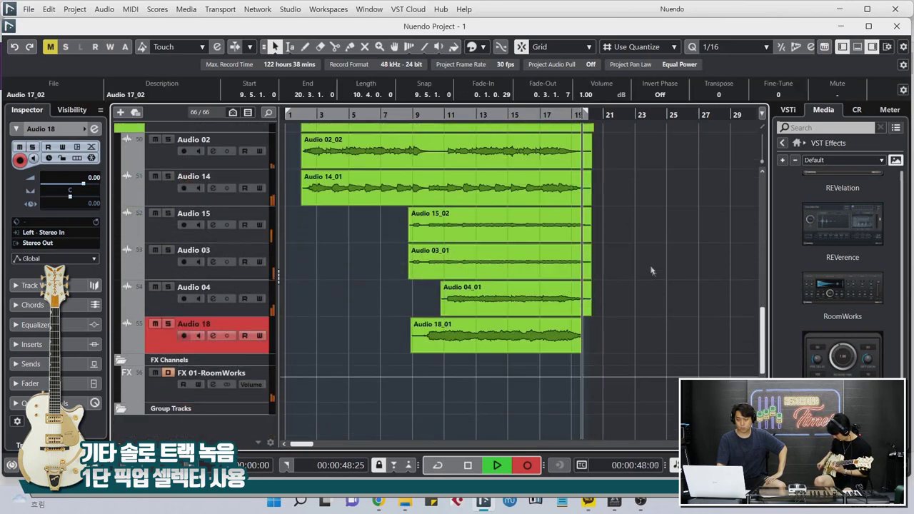
pyautogui.click(611, 331)
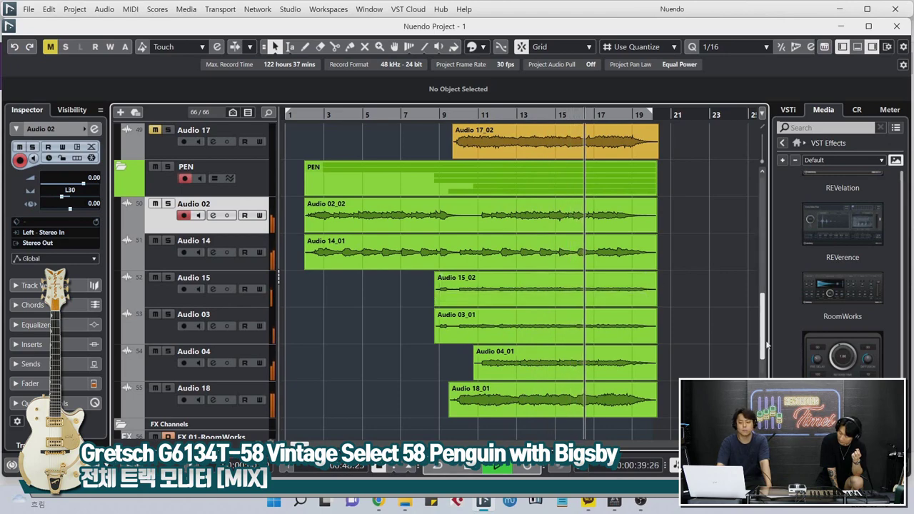
pyautogui.scroll(1, 719, 347)
pyautogui.scroll(-2, 720, 345)
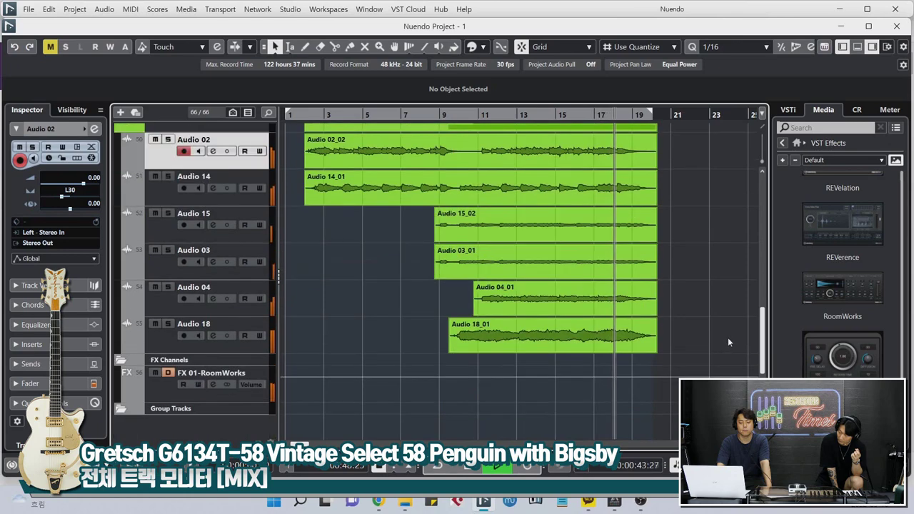
pyautogui.scroll(3, 731, 336)
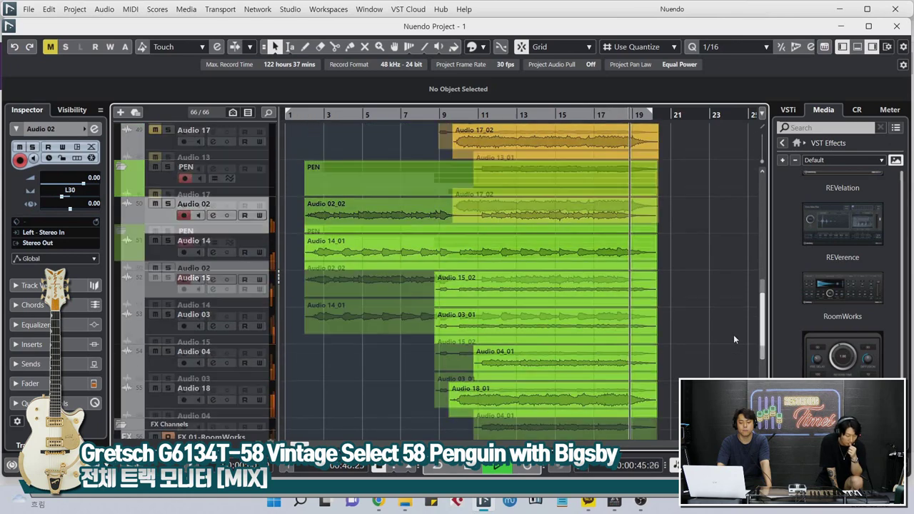